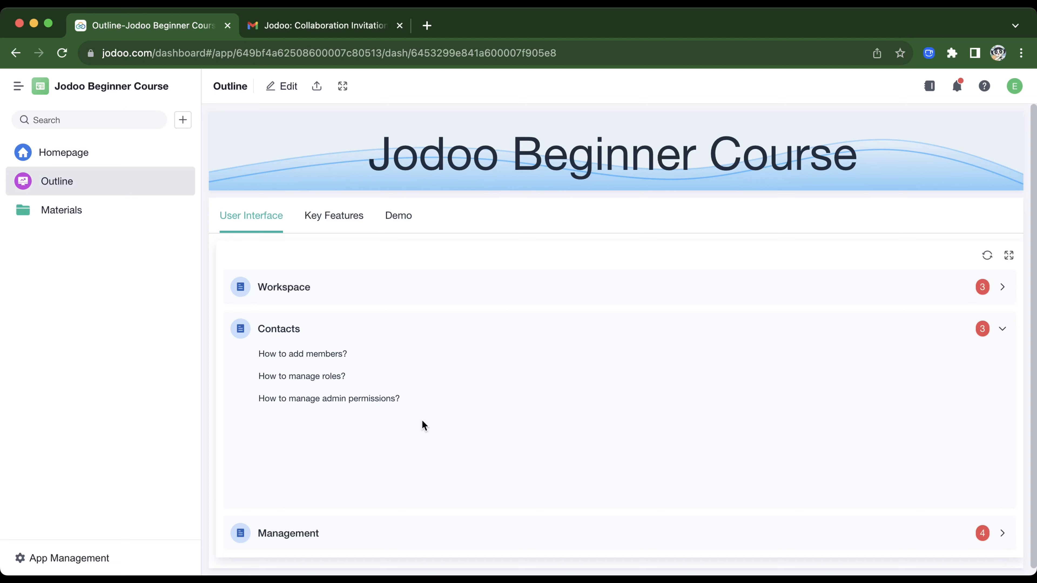
- Open the workspace's contact management and look over the active and inactive member lists
left_click(930, 86)
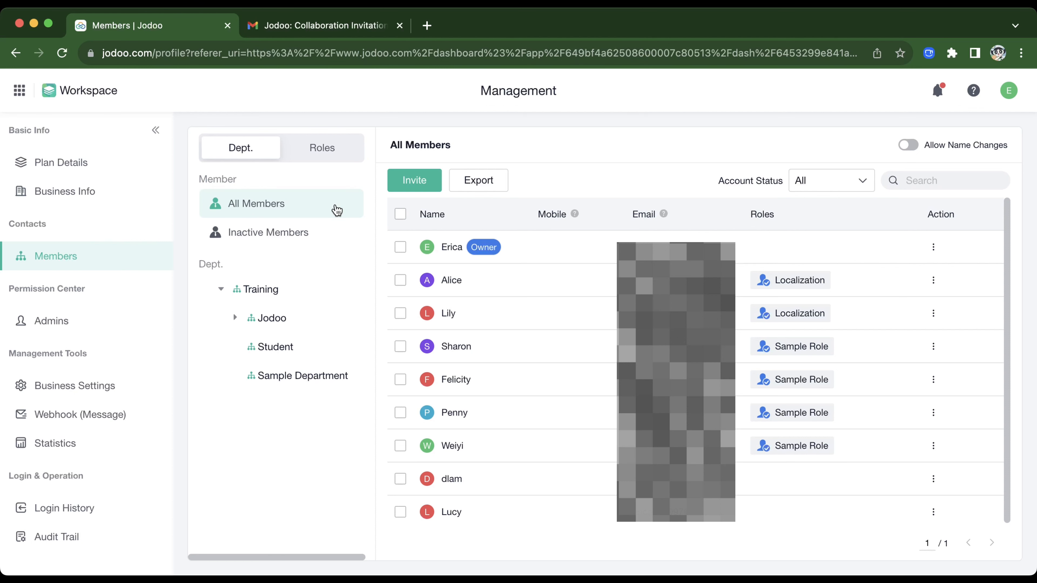
left_click(302, 231)
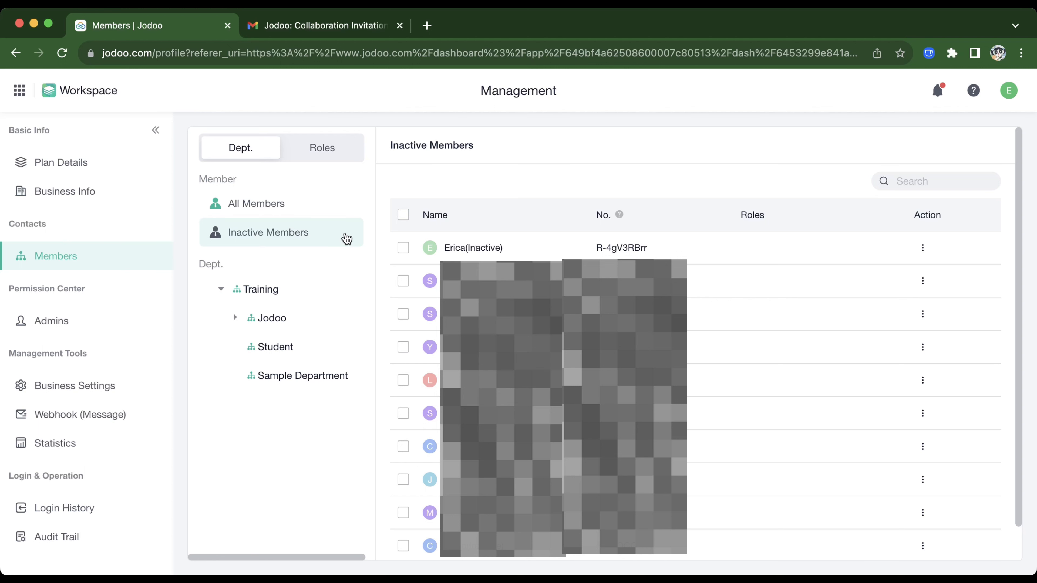
left_click(341, 218)
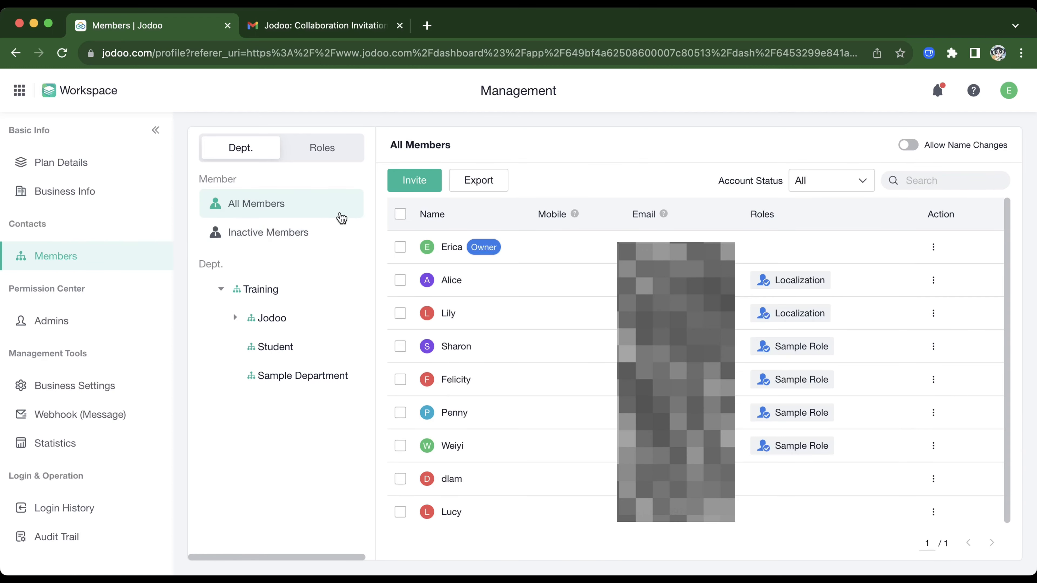
- Start inviting members and review the three invitation methods: Add, Import and Invite by Link
left_click(416, 179)
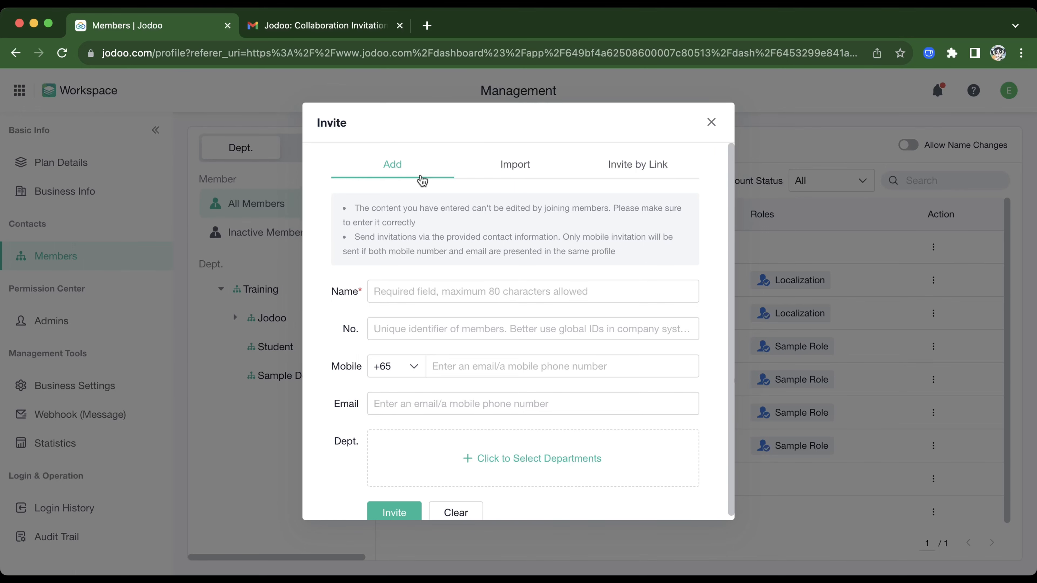
left_click(490, 174)
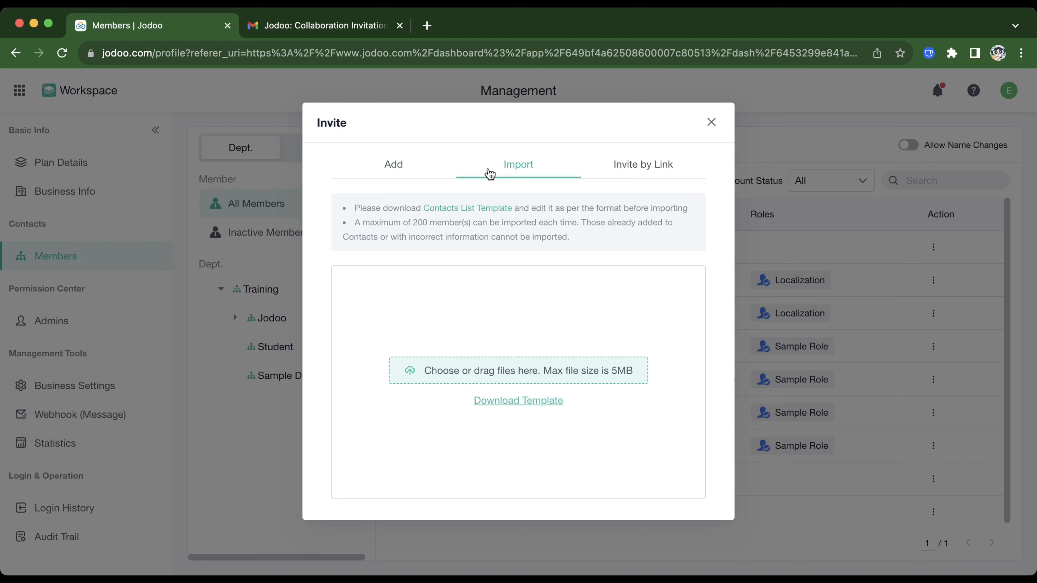
left_click(668, 168)
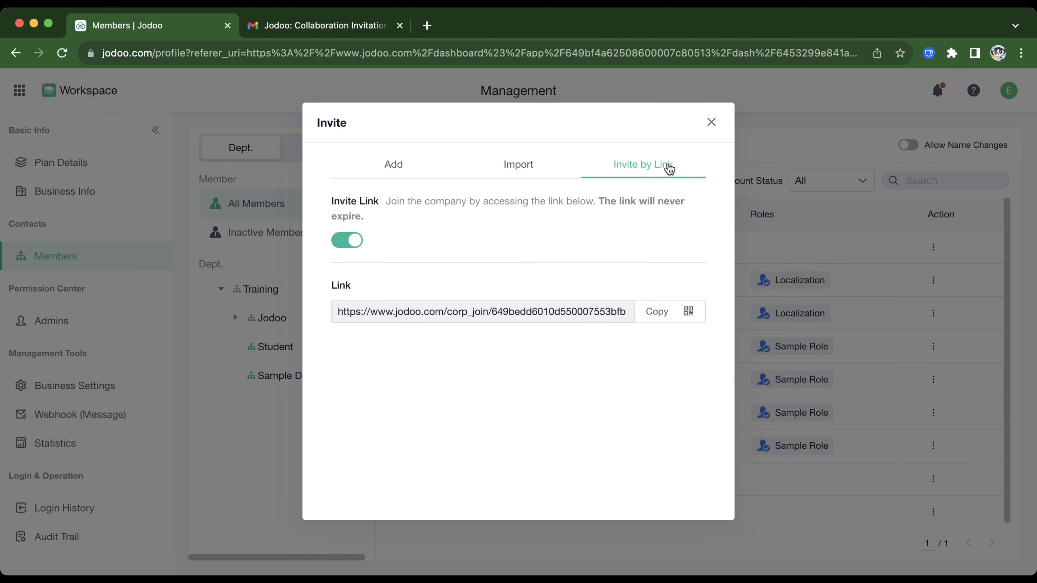
left_click(415, 168)
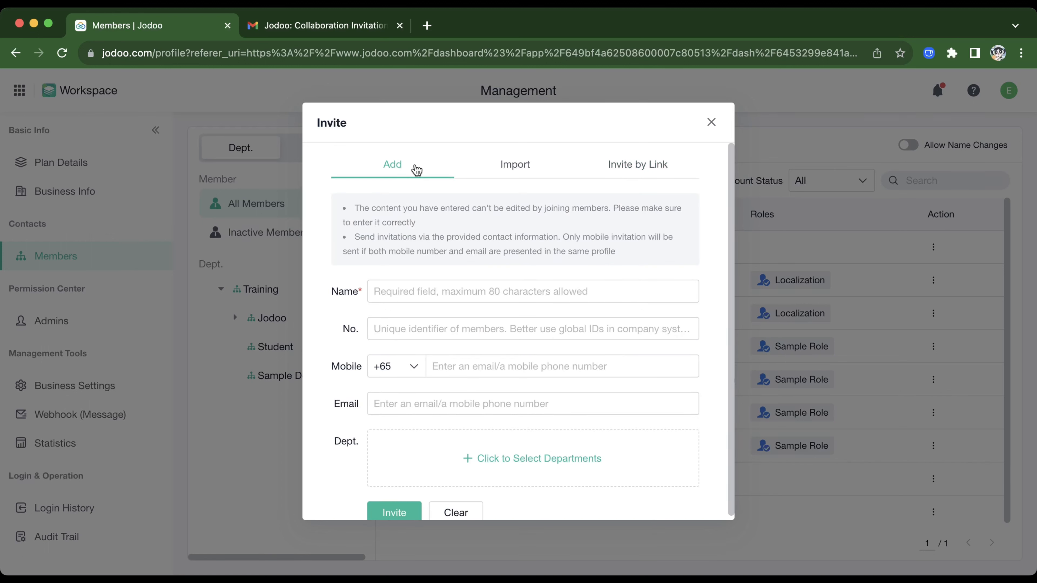
left_click(492, 171)
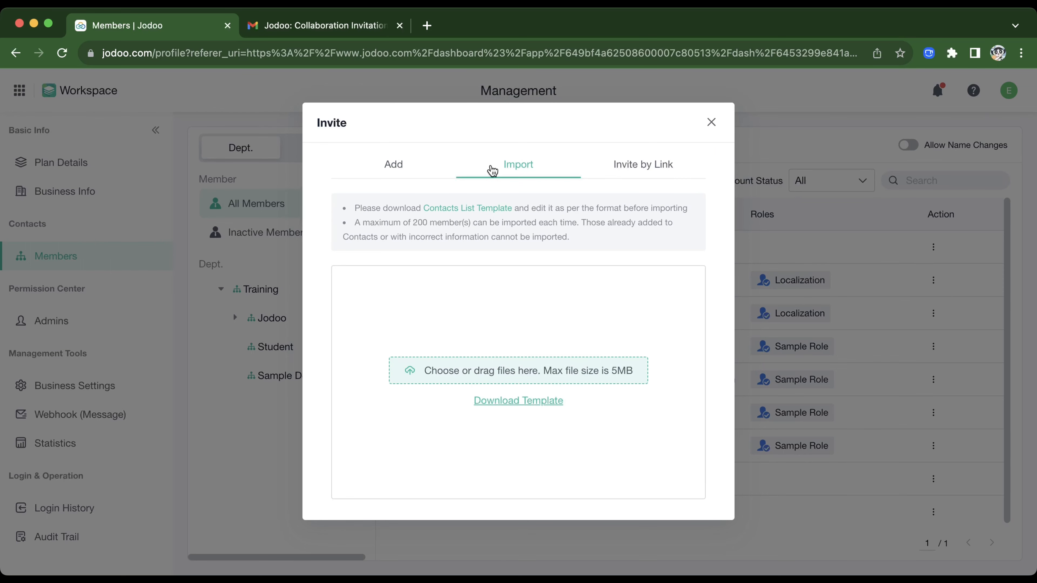
- Invite a new member individually with the name Sample and the copied email address
left_click(409, 169)
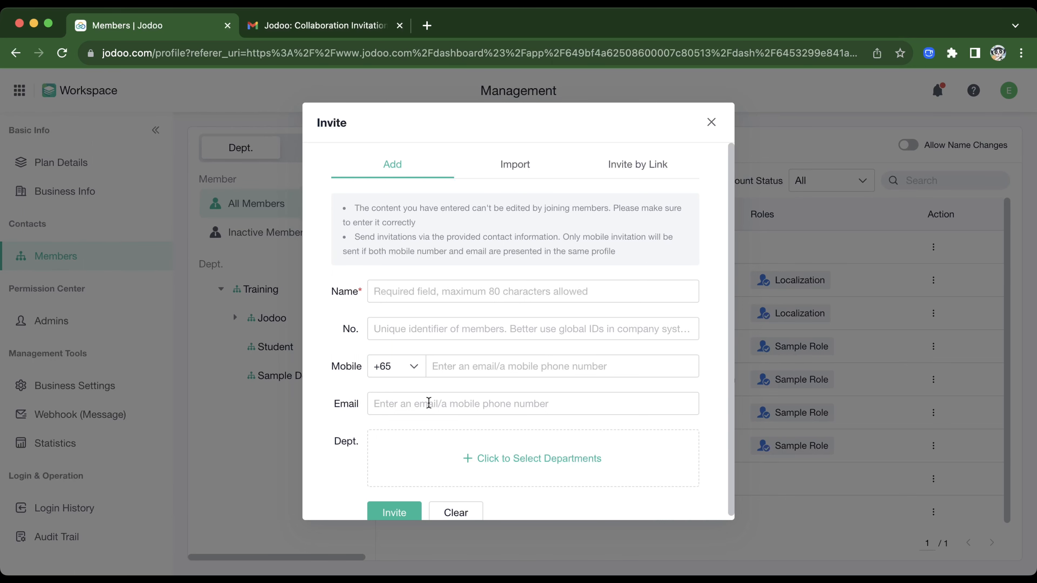
left_click(398, 295)
type("Sample")
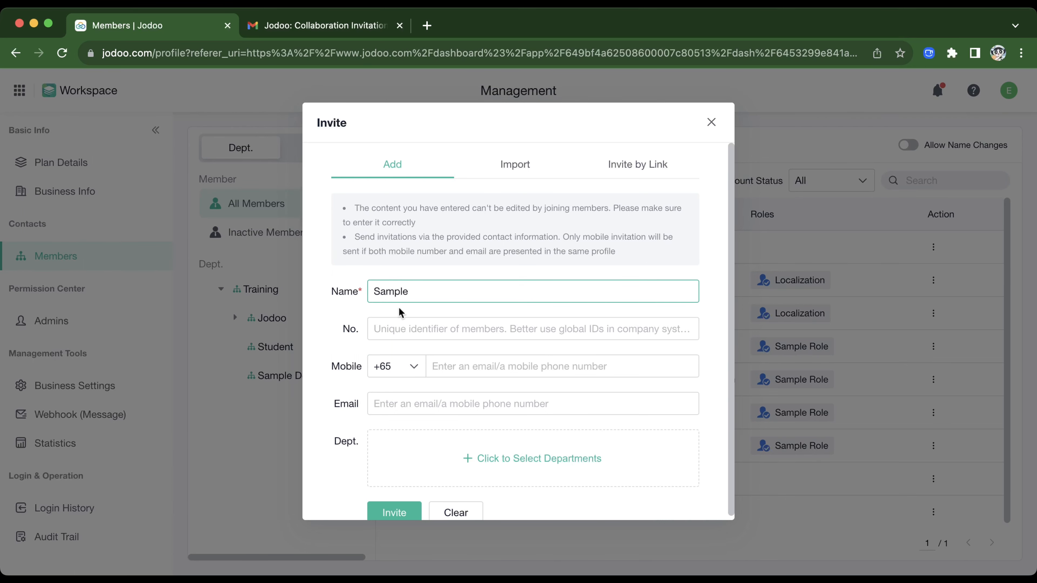
left_click(406, 404)
key("cmd+v")
left_click(394, 508)
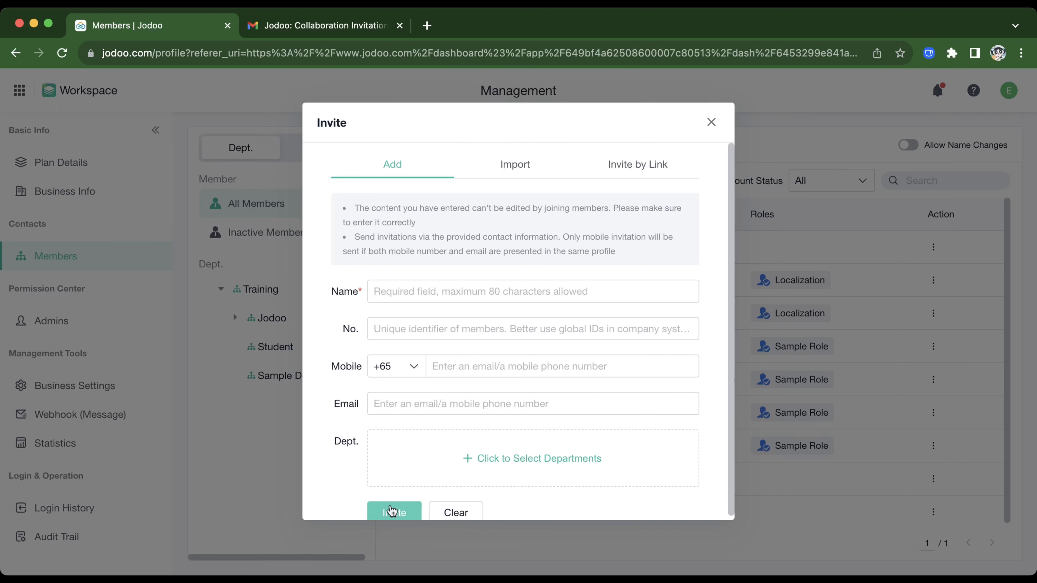
- Check the Jodoo collaboration invitation email in Gmail and return to Jodoo's member list to find the newly invited member
left_click(299, 35)
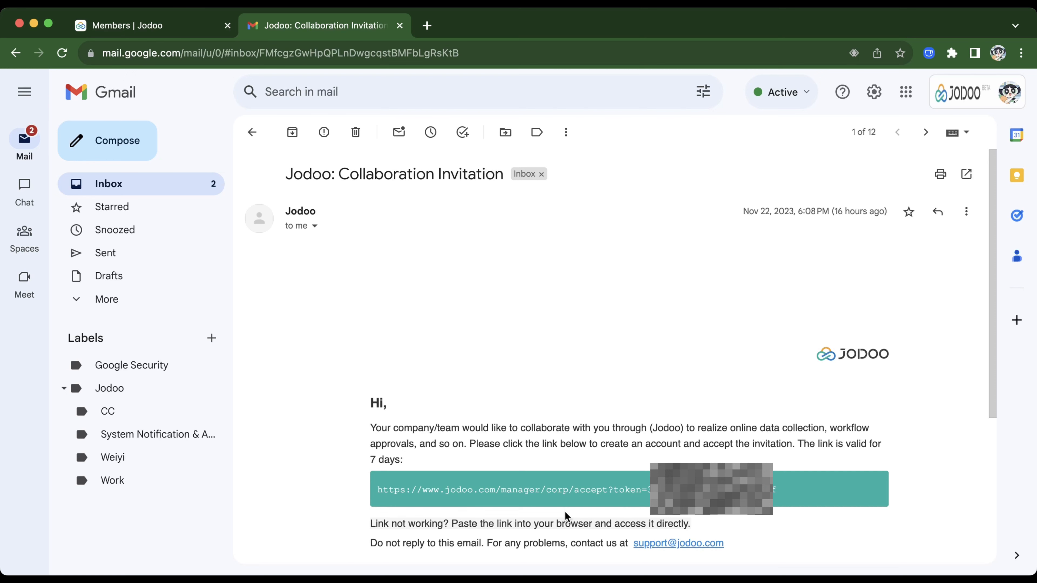
left_click(155, 25)
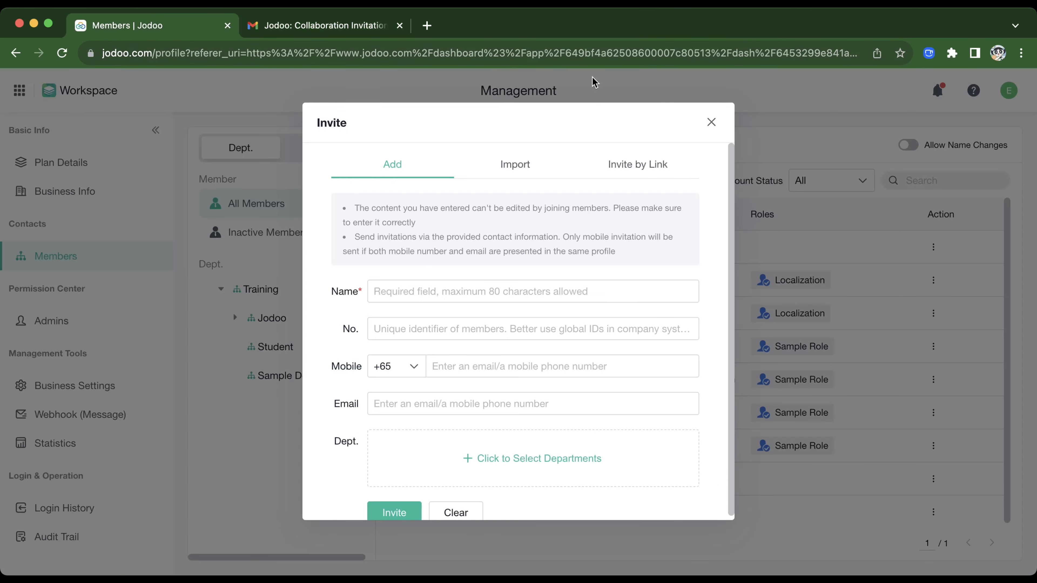
left_click(709, 122)
scroll(534, 285, "down", 3)
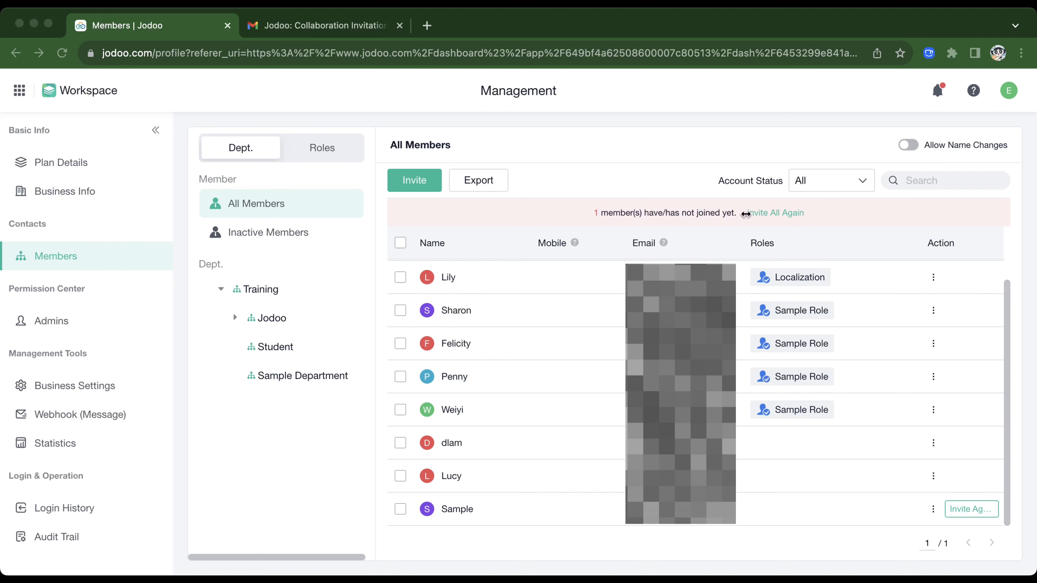
- View the workspace's shareable invite link with its QR code and close the invitation dialog
left_click(419, 180)
left_click(416, 180)
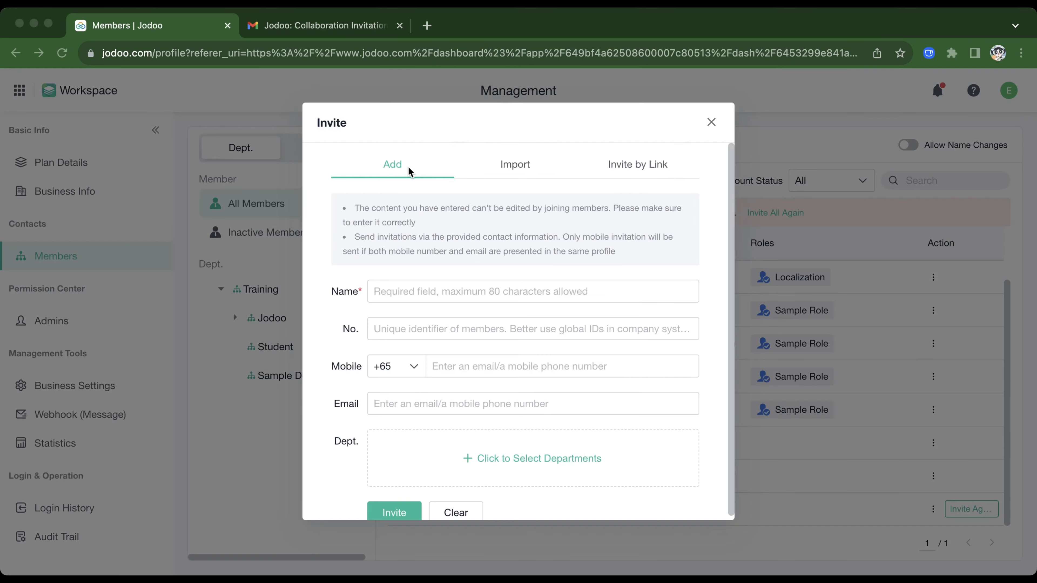
left_click(649, 166)
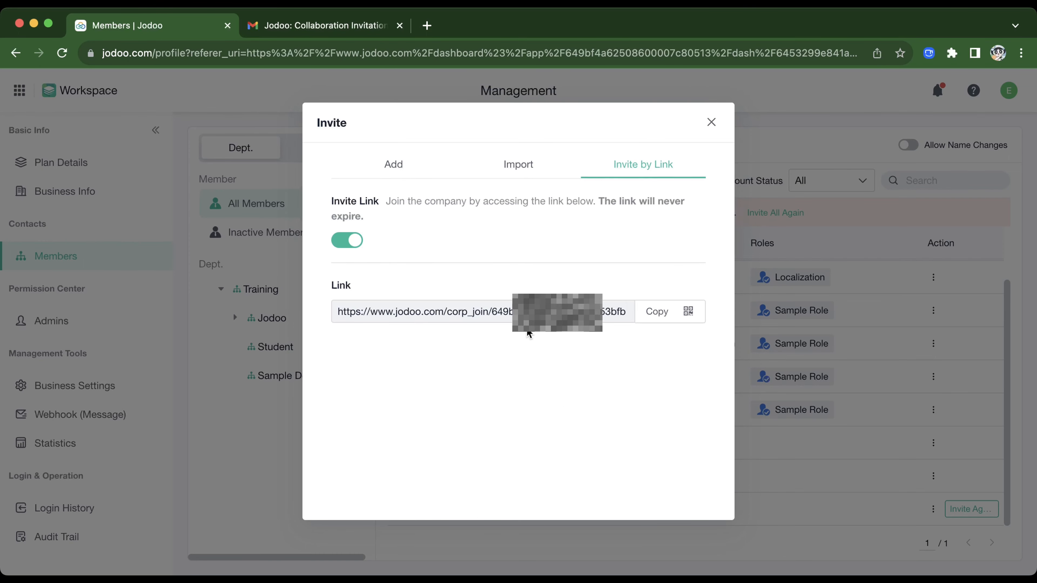
left_click(686, 320)
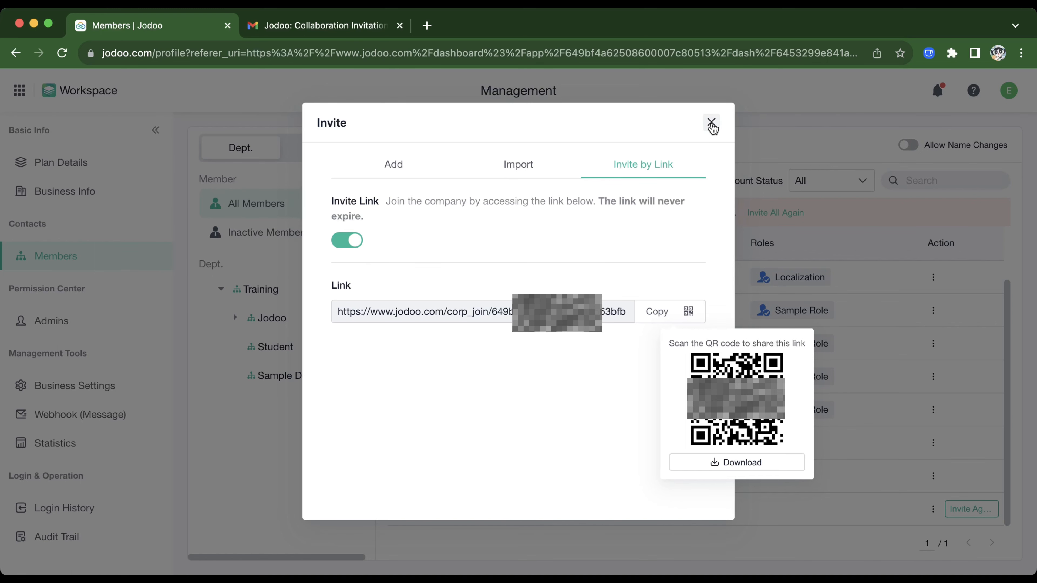
left_click(711, 122)
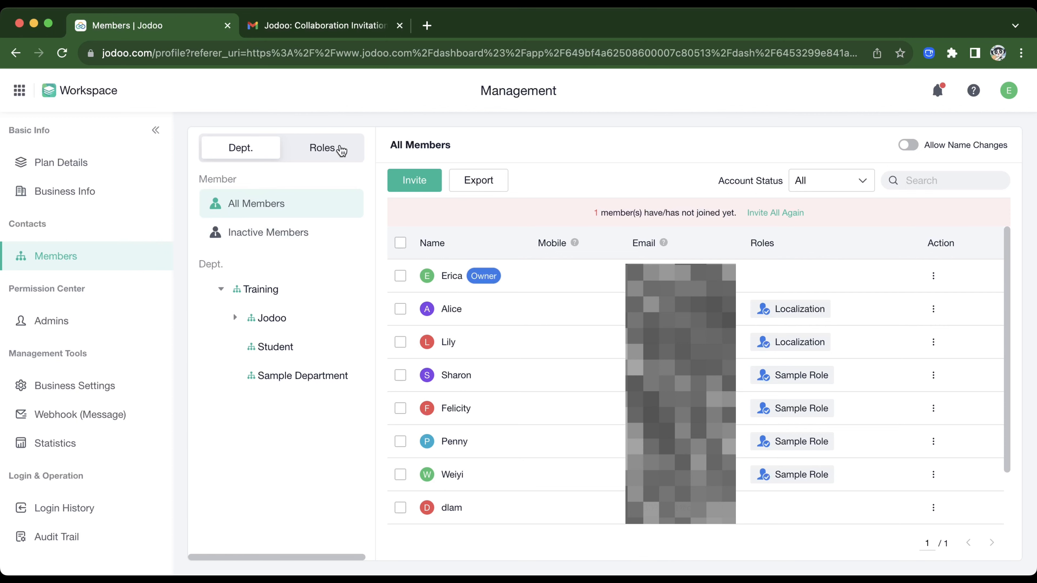
- Review the Localization role's members and the options for creating roles and adding members, without changing anything
left_click(341, 150)
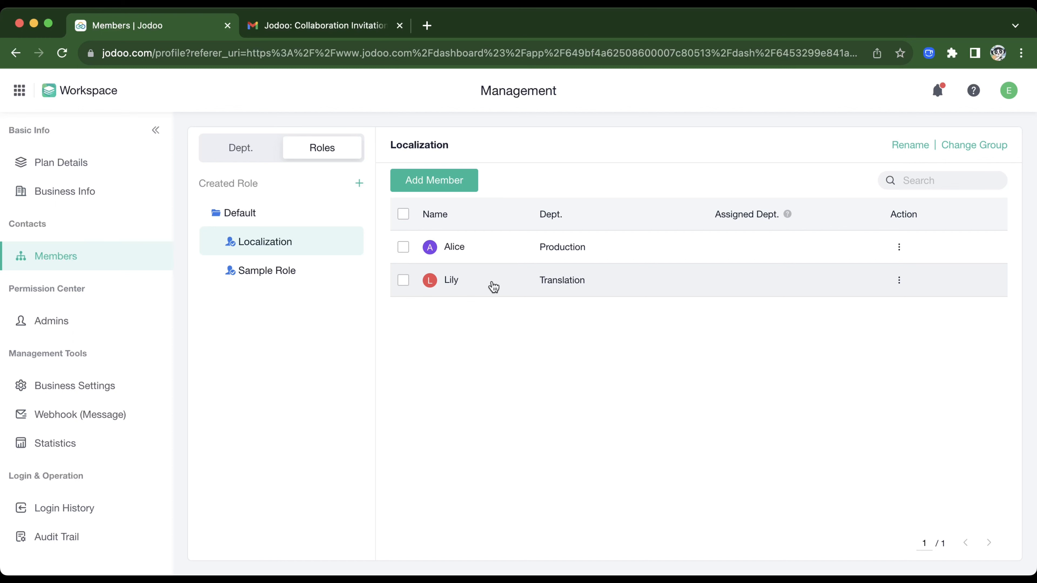
left_click(359, 184)
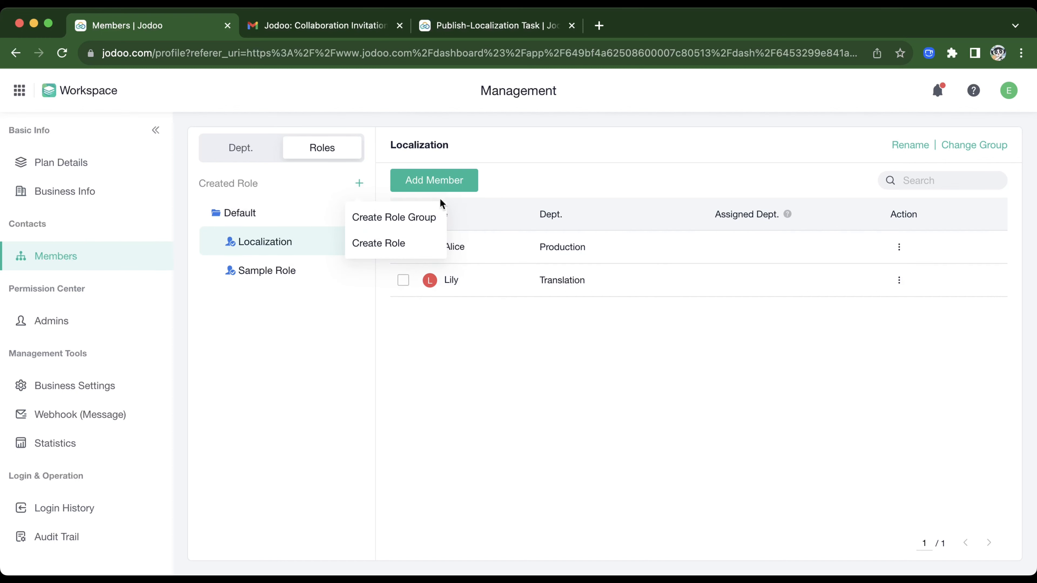
left_click(552, 183)
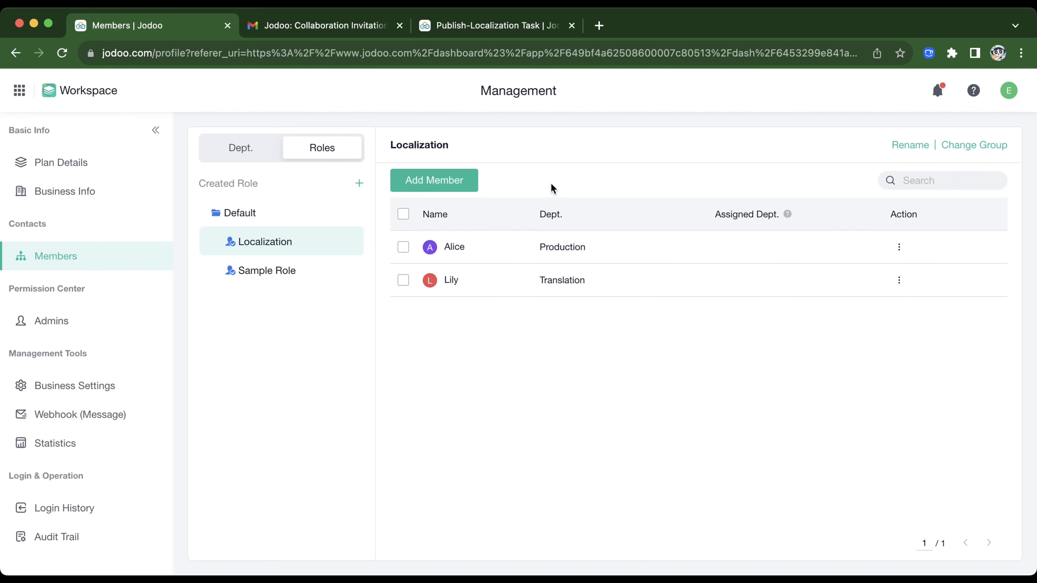
left_click(454, 179)
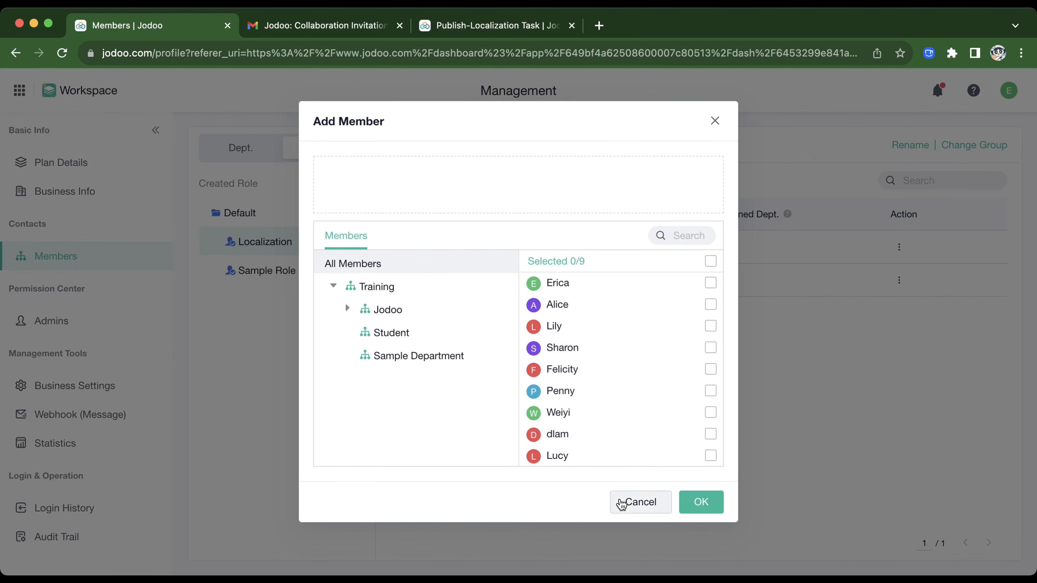
left_click(639, 502)
- Switch to the Localization Task form's publishing settings and add the Localization role as the group allowed to initiate the workflow
left_click(504, 28)
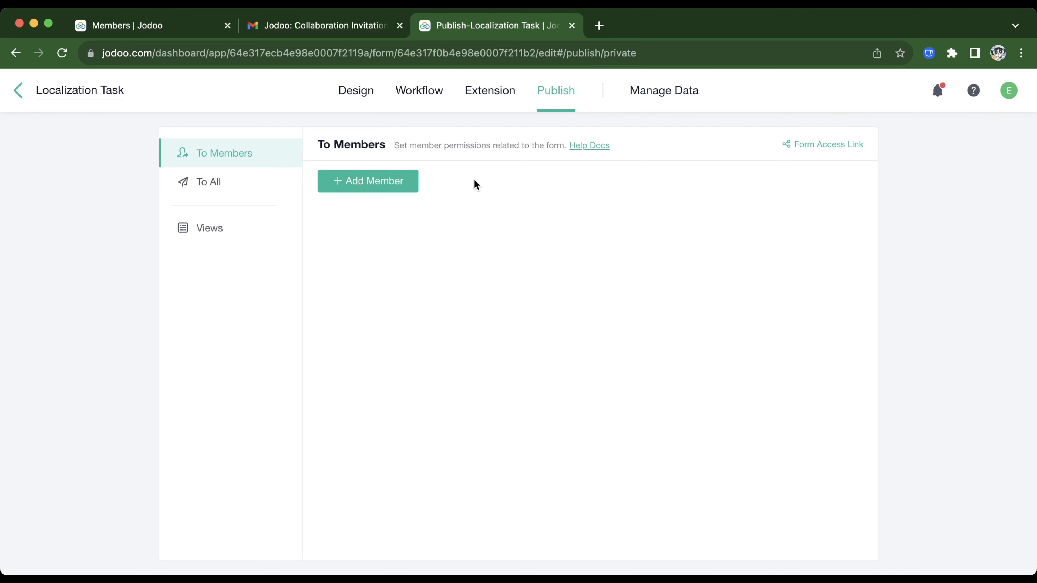
left_click(363, 184)
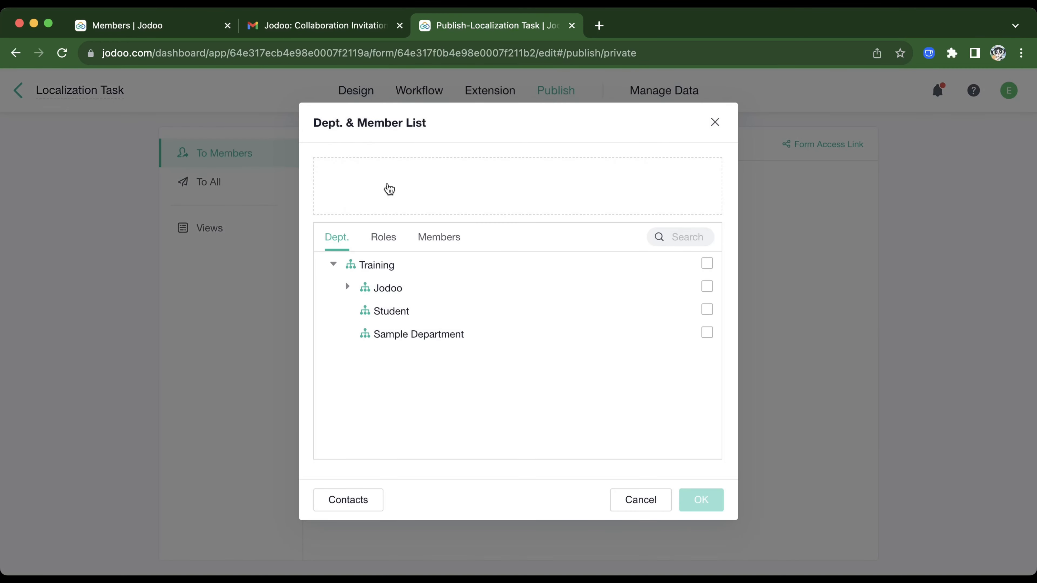
left_click(444, 235)
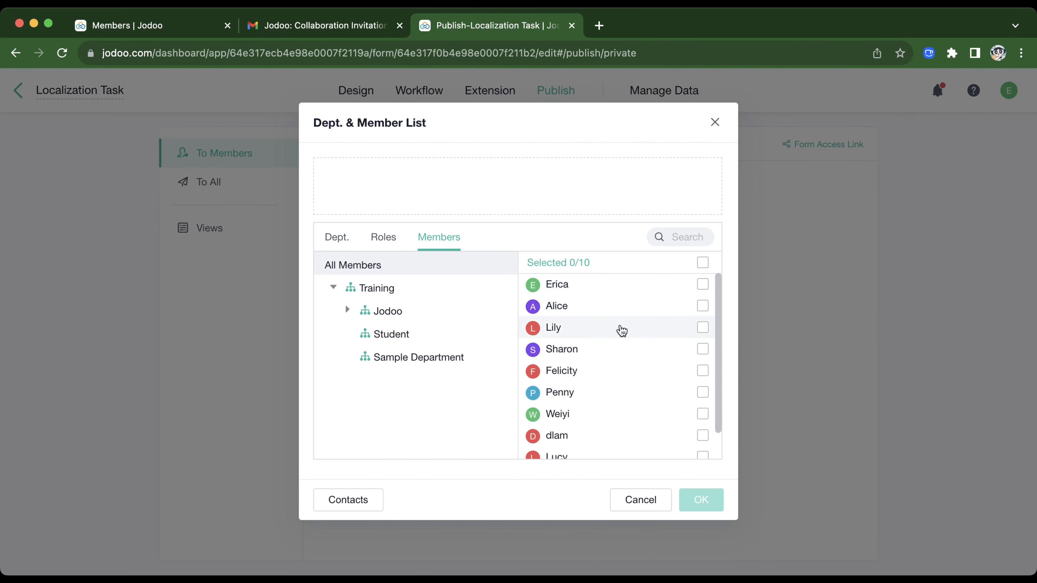
left_click(383, 238)
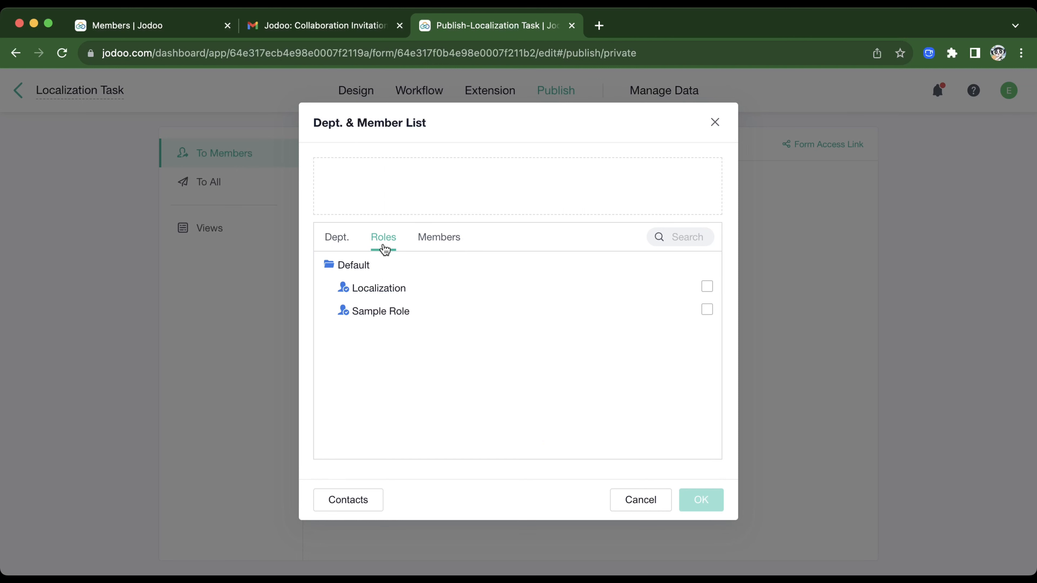
left_click(708, 287)
left_click(701, 499)
left_click(699, 499)
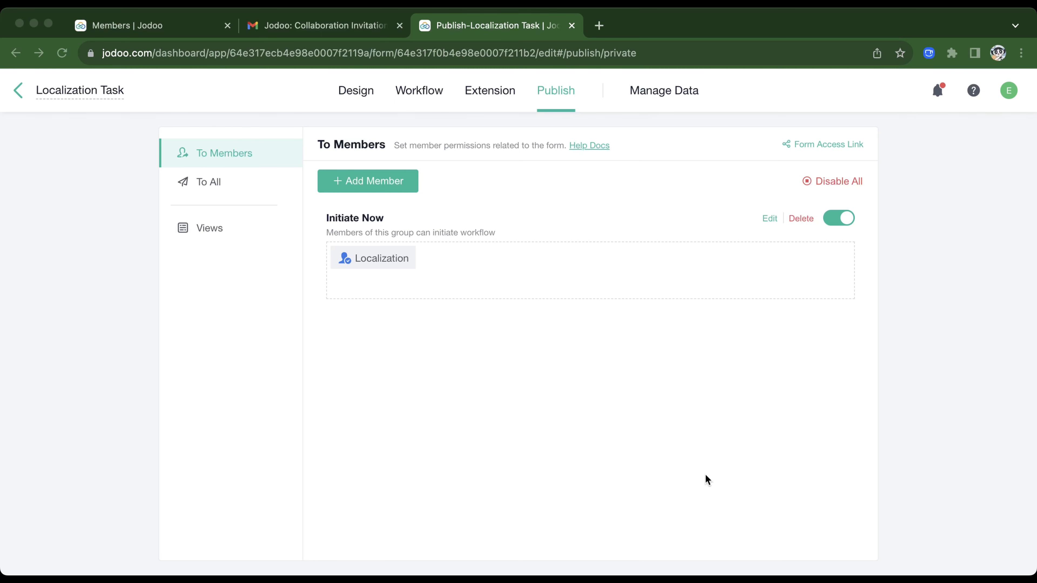
- Examine the workspace's member list and its Super Admin and Localization admin group permissions, and return to the Jodoo Beginner Course outline
left_click(103, 27)
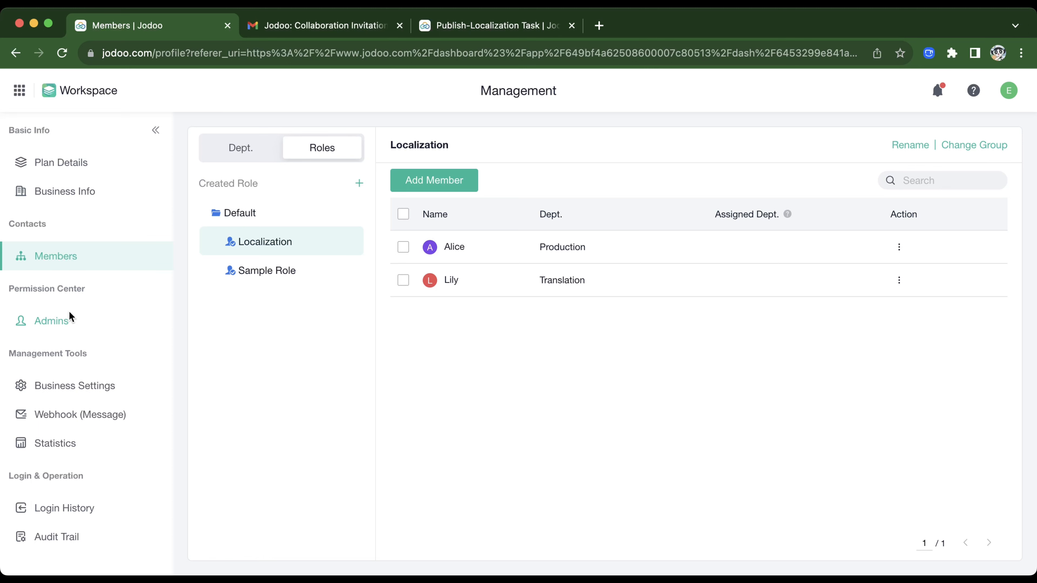
left_click(227, 149)
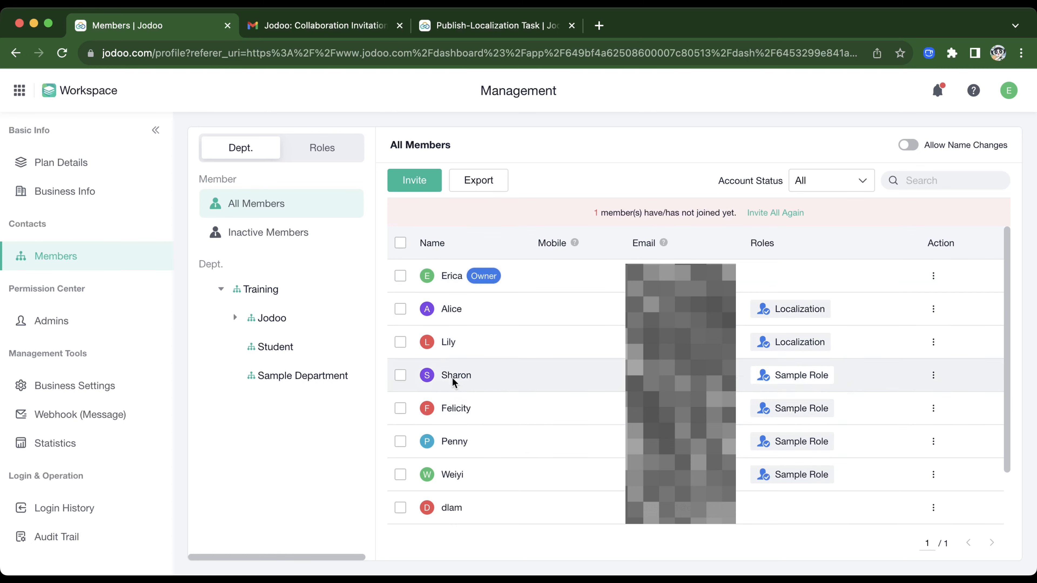
left_click(89, 327)
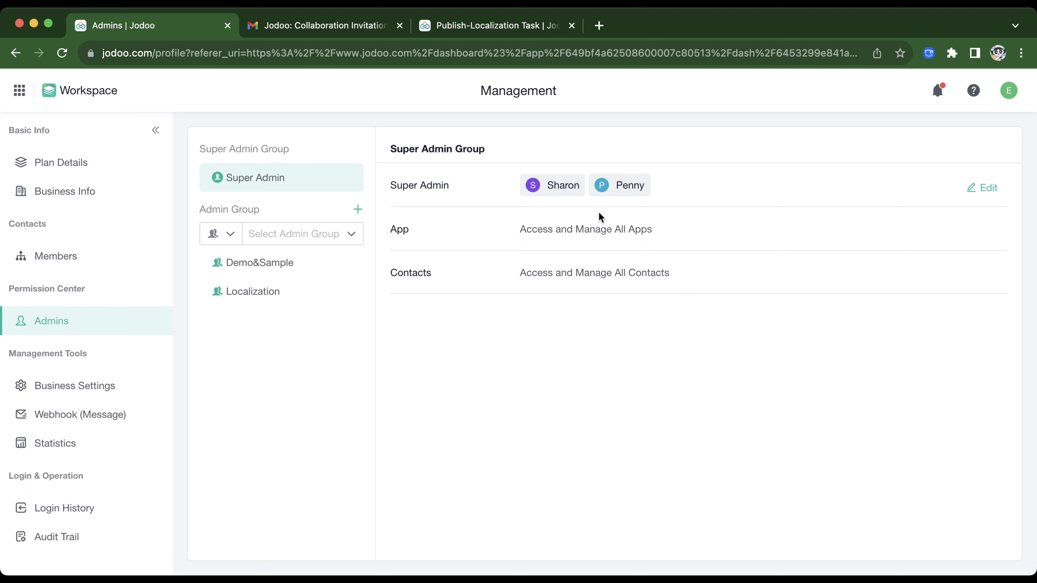
left_click(331, 289)
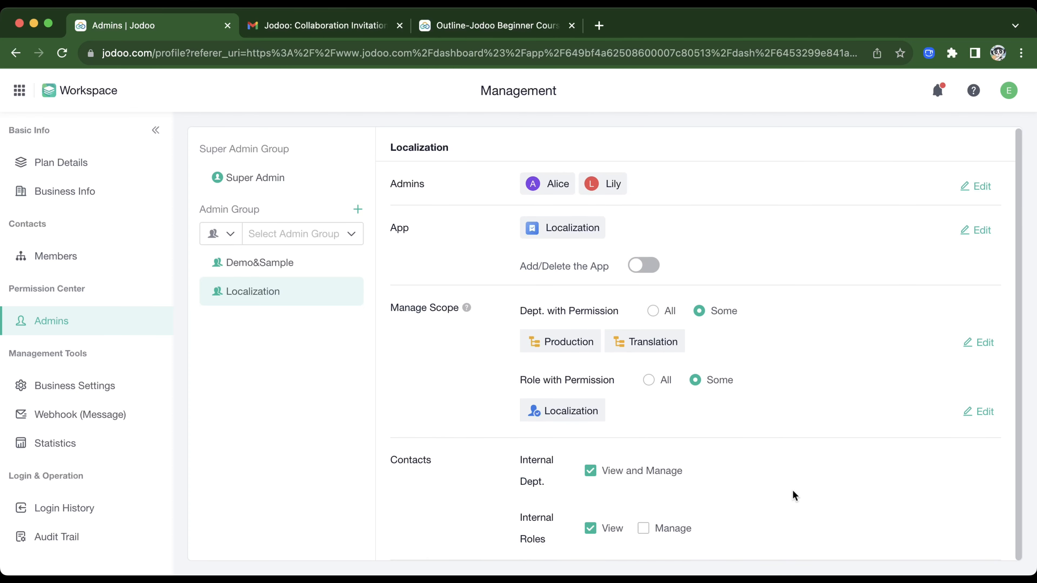
left_click(501, 25)
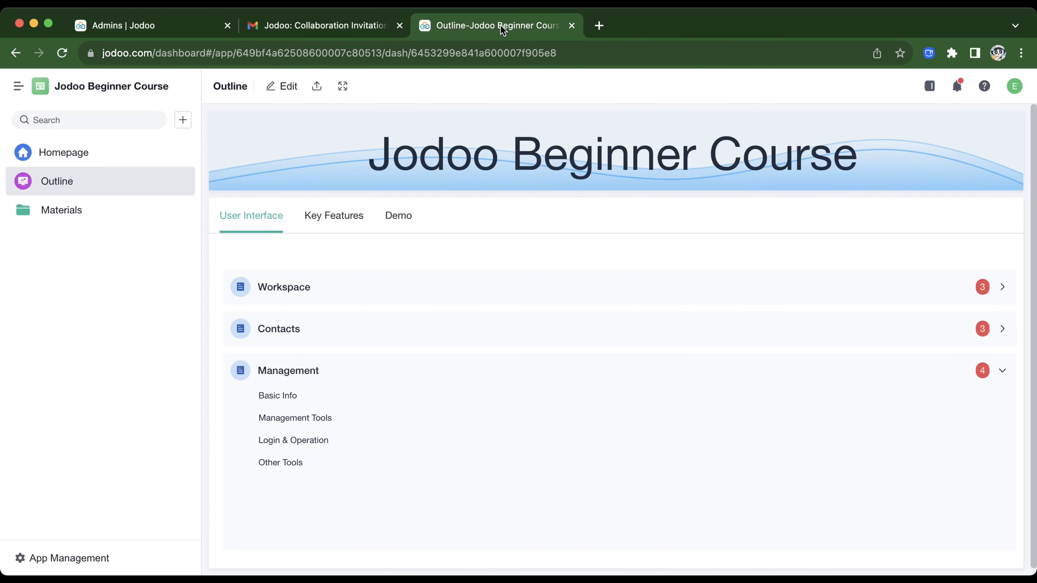